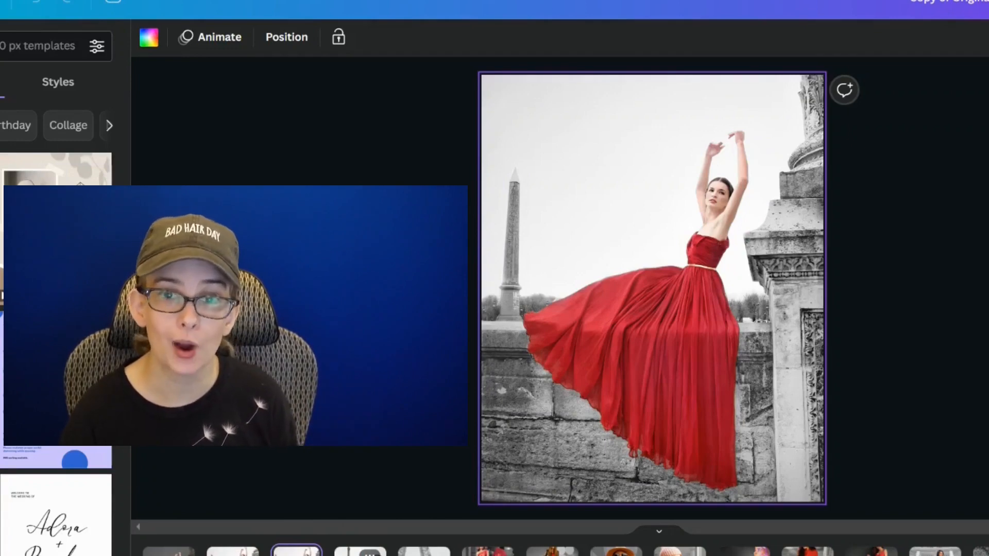
Browse the finished example pages to examine photos with a colour subject against a black-and-white background
{"action": "left_click", "coordinate": [360, 551]}
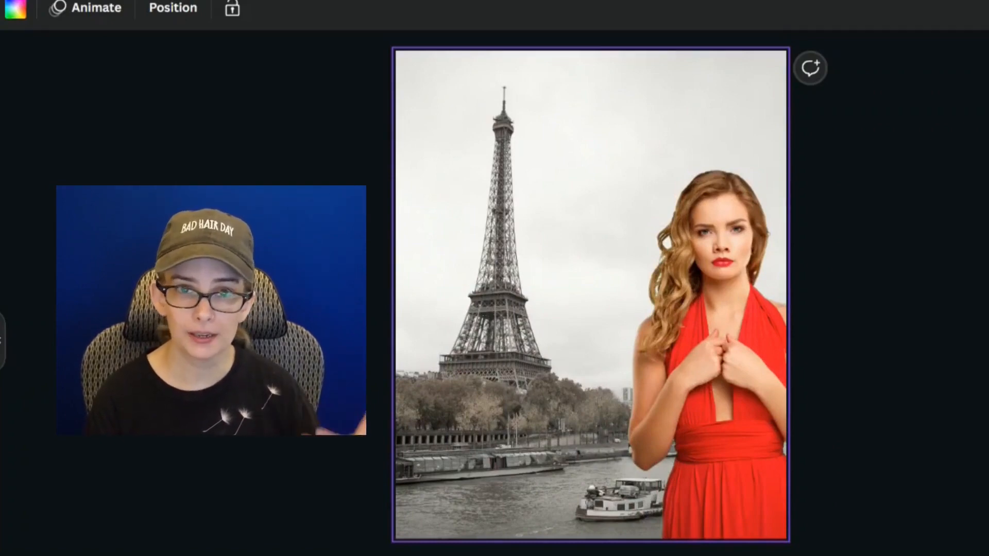
{"action": "key", "text": "Page_Down"}
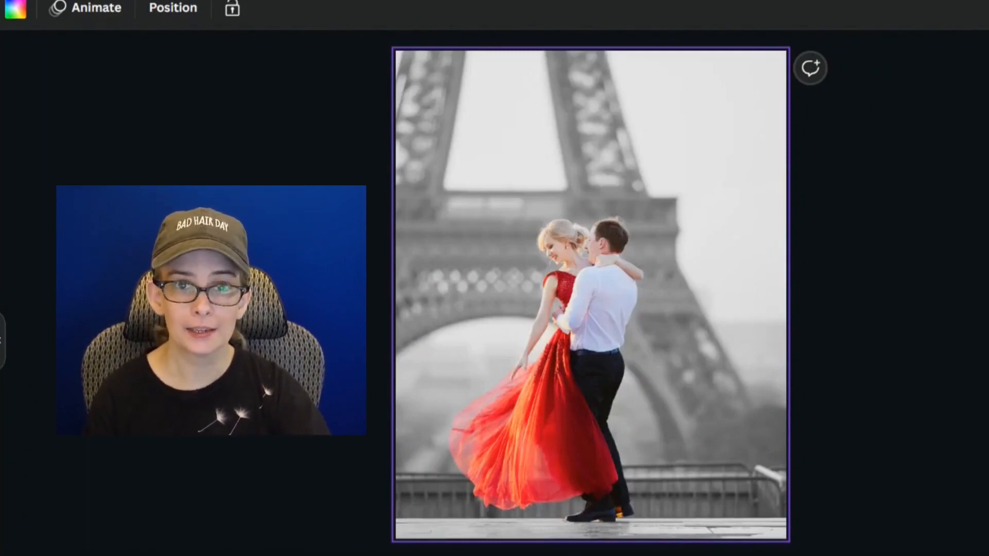
{"action": "key", "text": "Page_Down"}
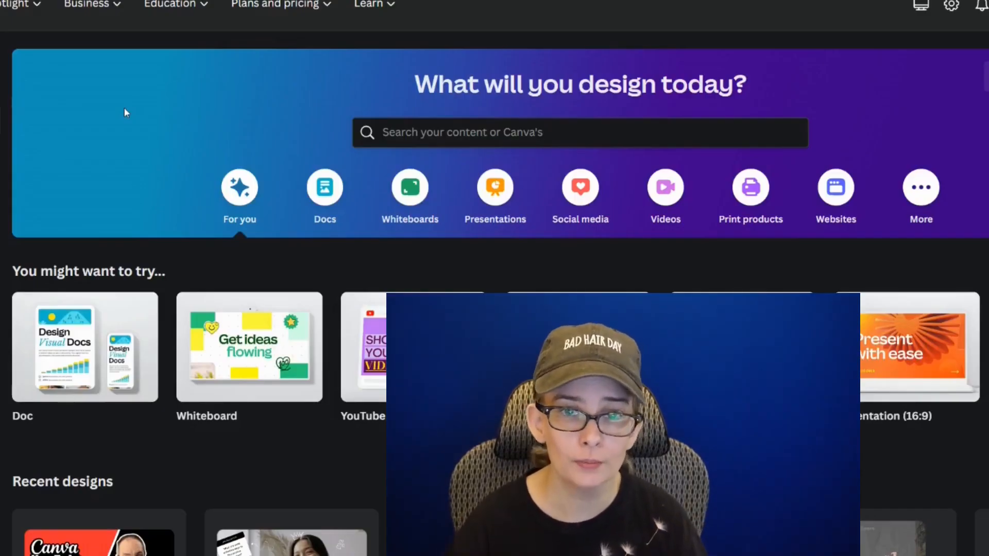
Browse the social media design formats, and search the photo elements for "woman in red"
{"action": "left_click", "coordinate": [580, 196]}
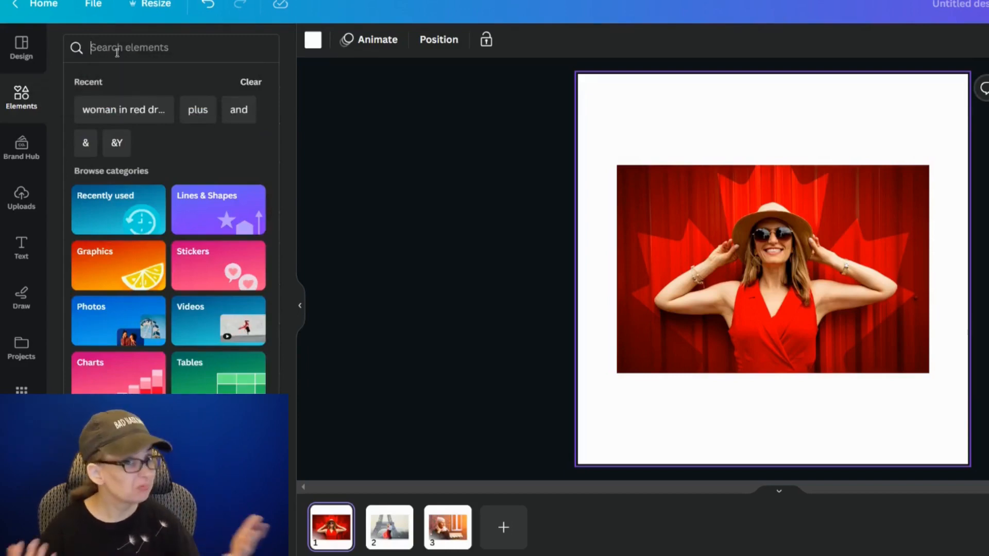
{"action": "type", "text": "woman in"}
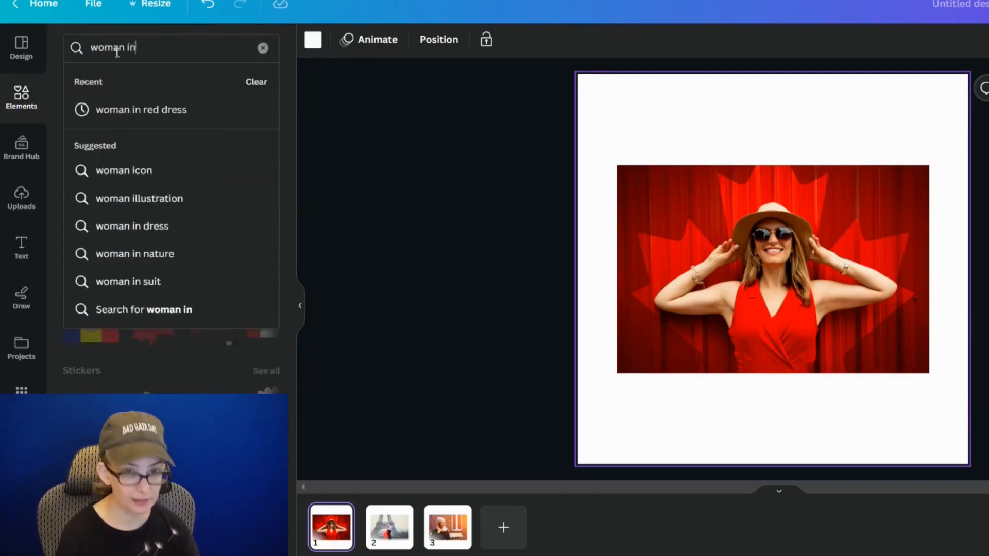
{"action": "type", "text": " red"}
{"action": "key", "text": "Return"}
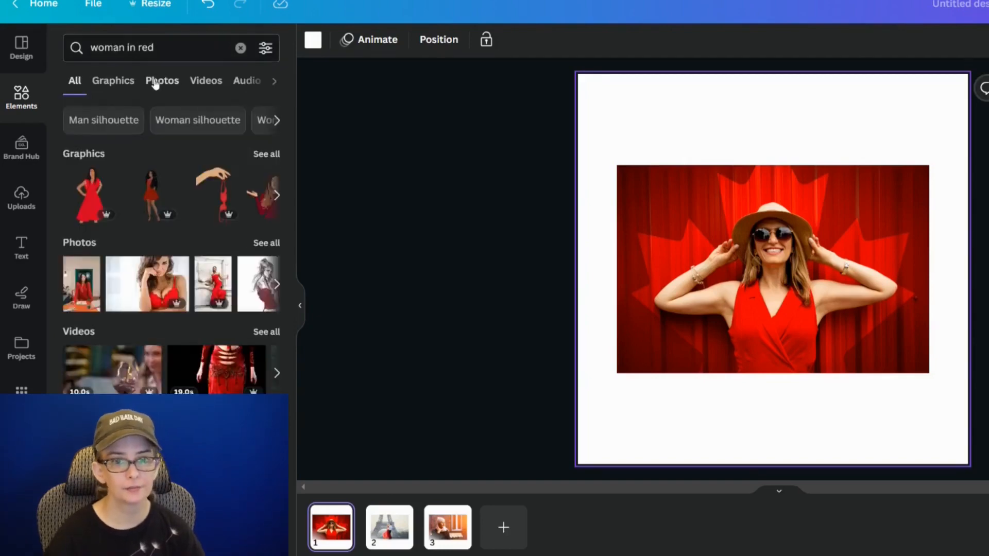
{"action": "left_click", "coordinate": [155, 83]}
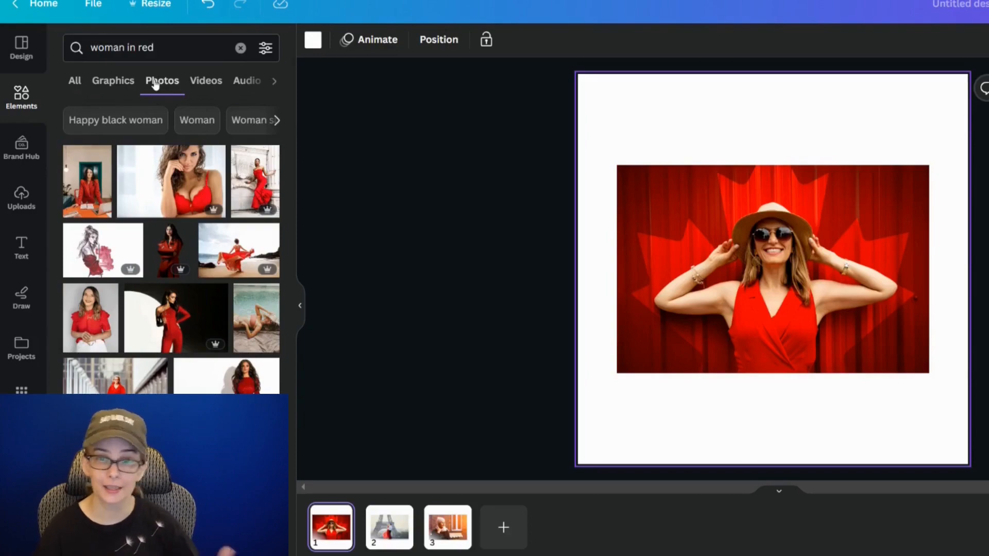
{"action": "left_click", "coordinate": [400, 289]}
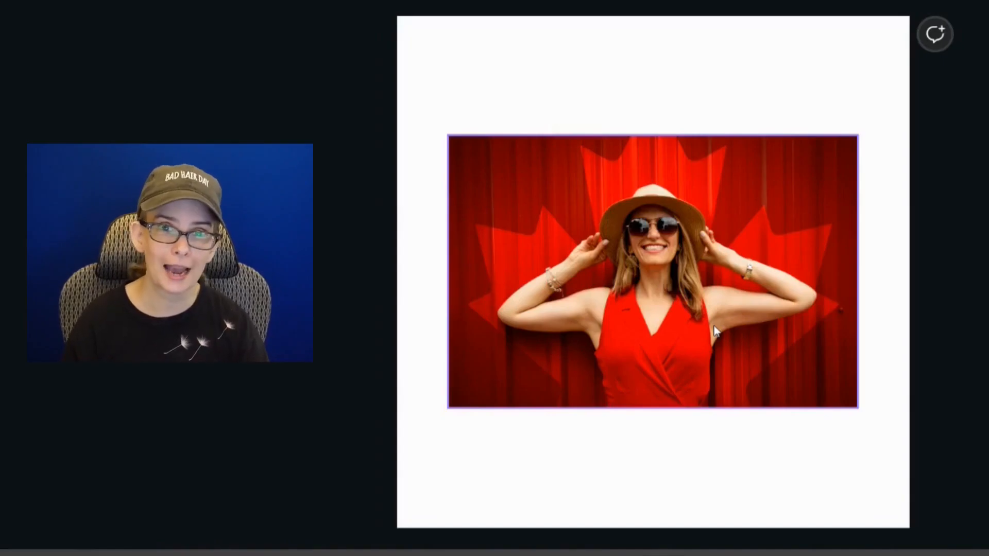
Set the photo of the woman in the sun hat as the background of page 1
{"action": "left_click", "coordinate": [609, 207]}
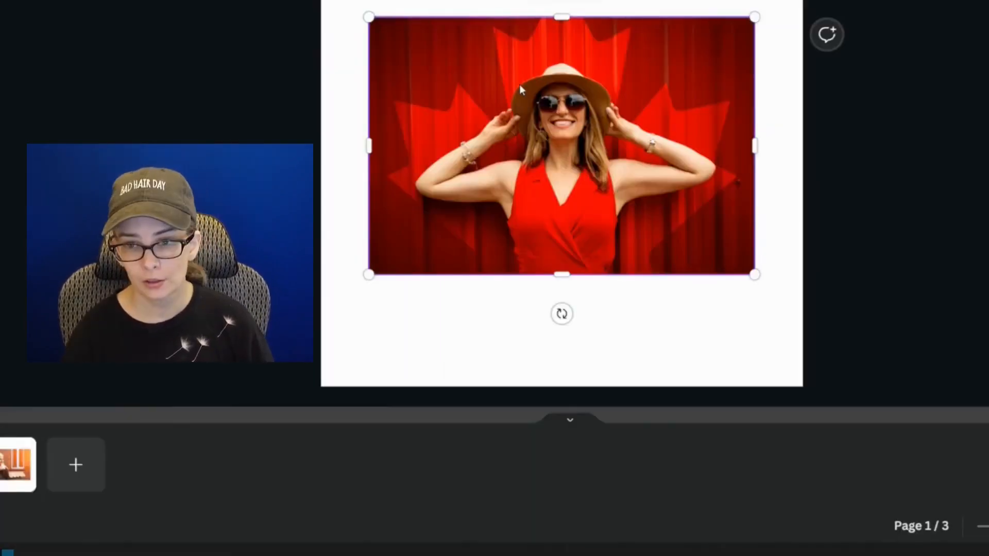
{"action": "right_click", "coordinate": [520, 84]}
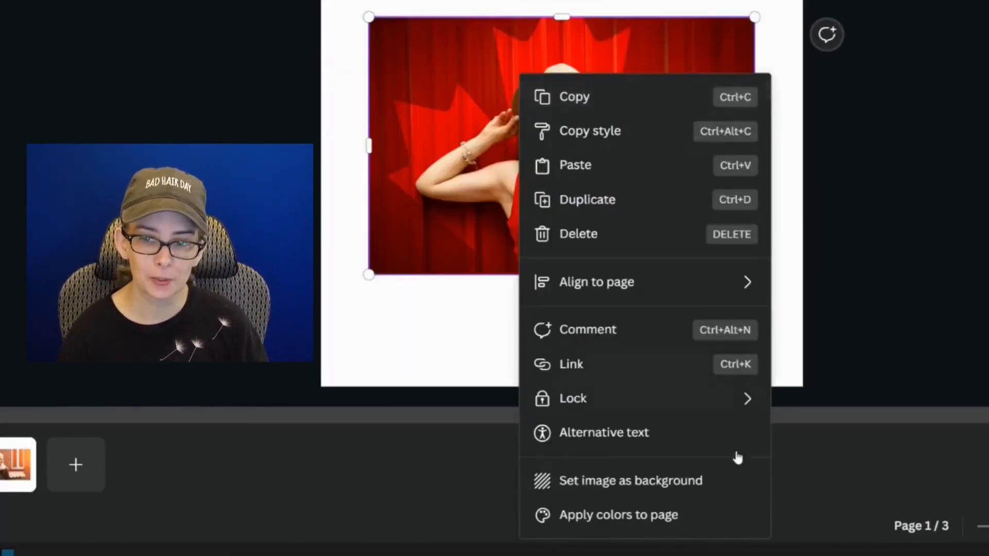
{"action": "left_click", "coordinate": [711, 483]}
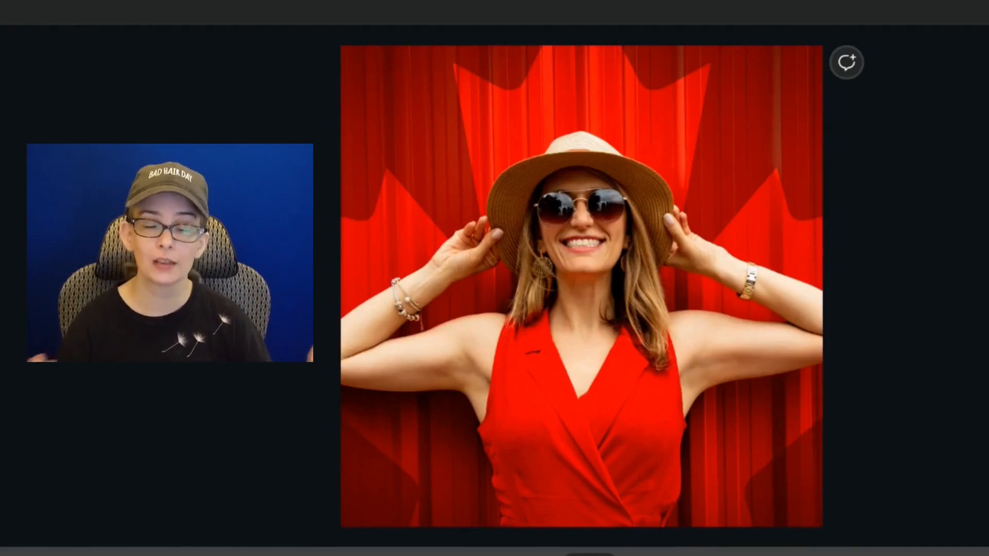
Auto-adjust the whole photo on page 1
{"action": "left_click", "coordinate": [679, 260]}
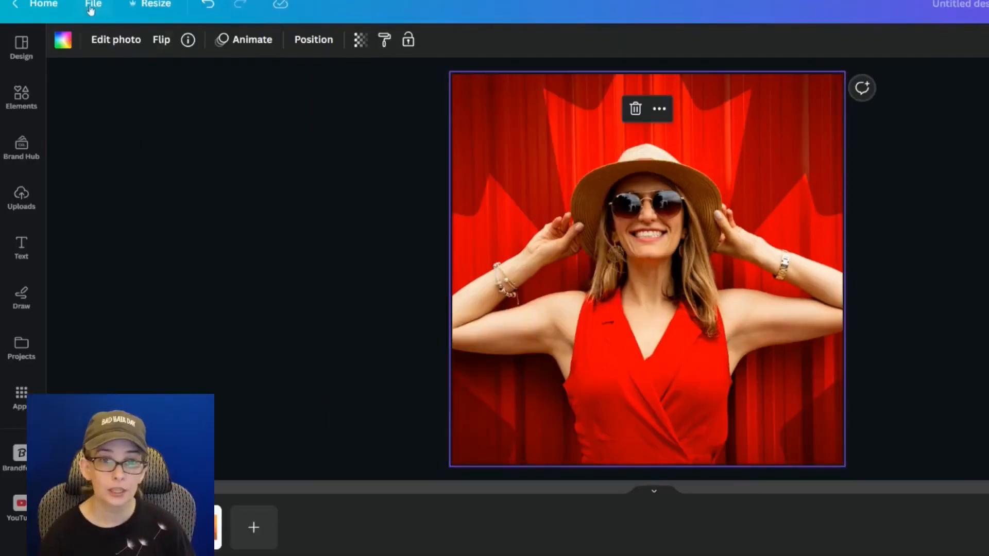
{"action": "left_click", "coordinate": [101, 46]}
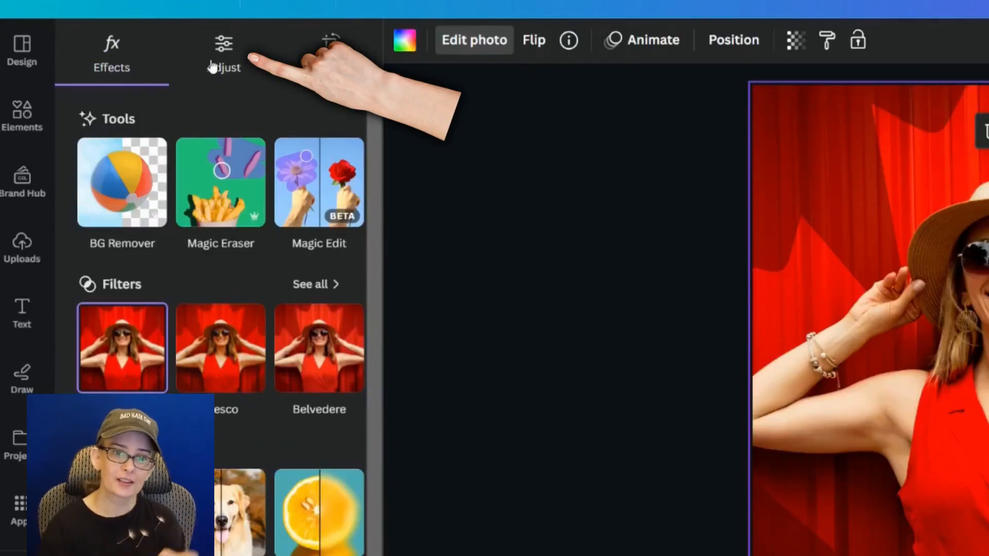
{"action": "left_click", "coordinate": [212, 67]}
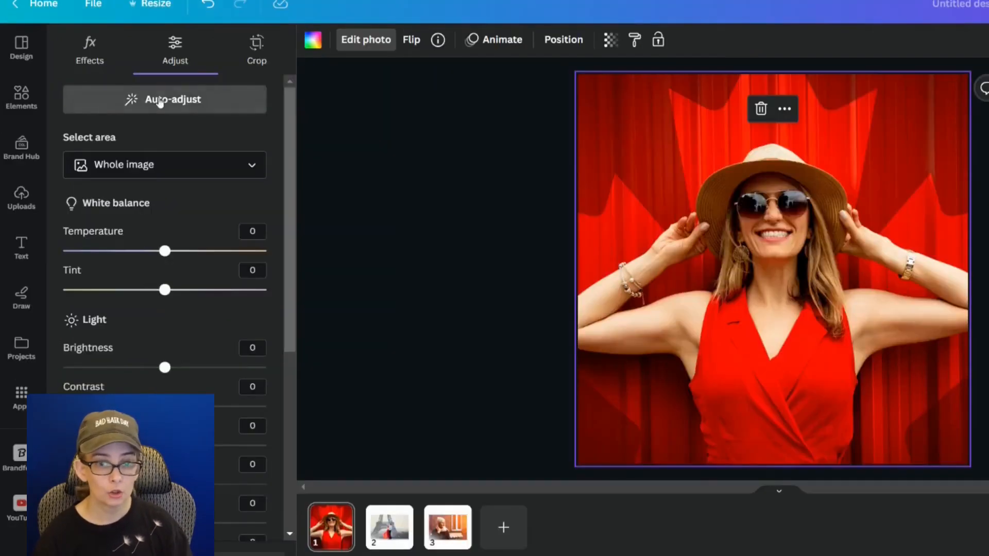
{"action": "left_click", "coordinate": [204, 122]}
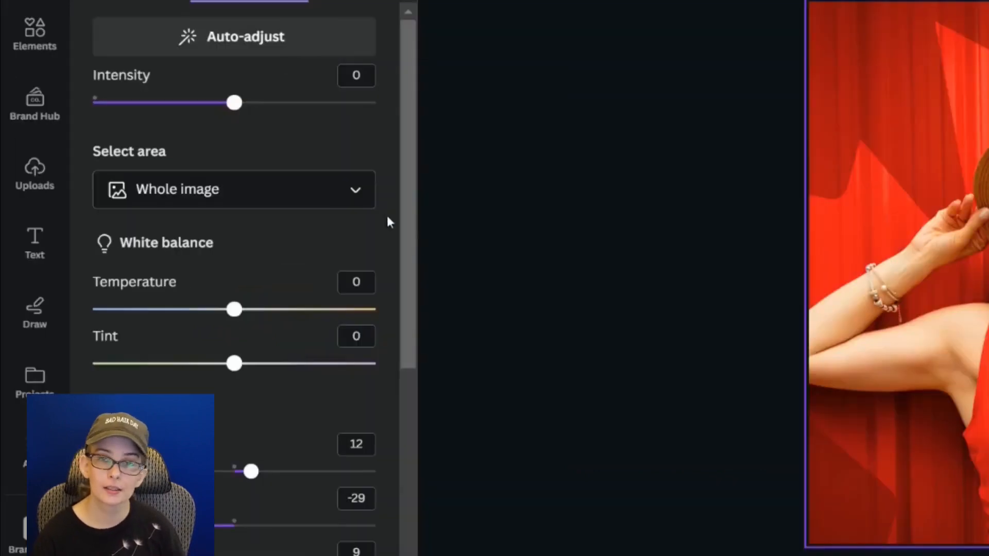
Restrict the adjustments on page 1's photo to the Background area and set its saturation to -100
{"action": "left_click", "coordinate": [355, 192]}
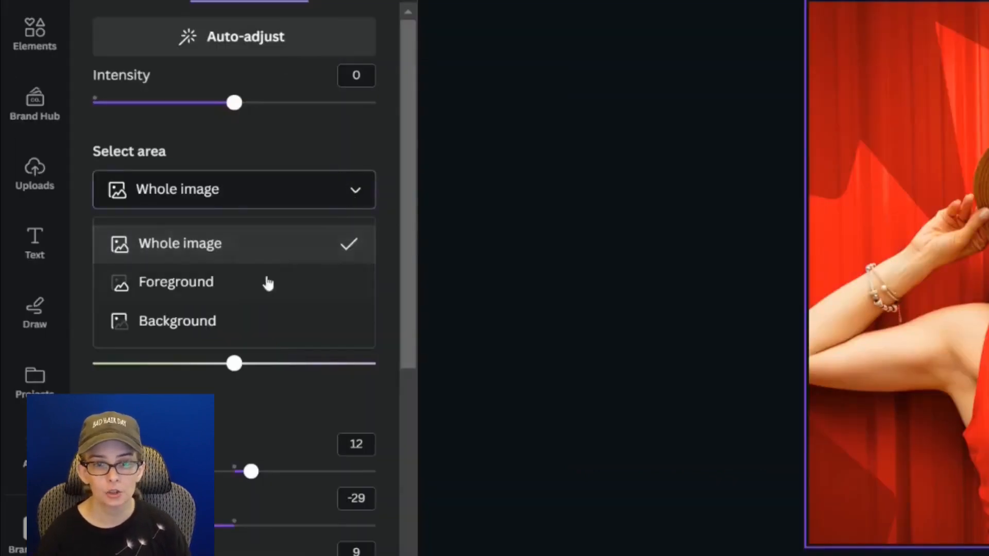
{"action": "left_click", "coordinate": [177, 330]}
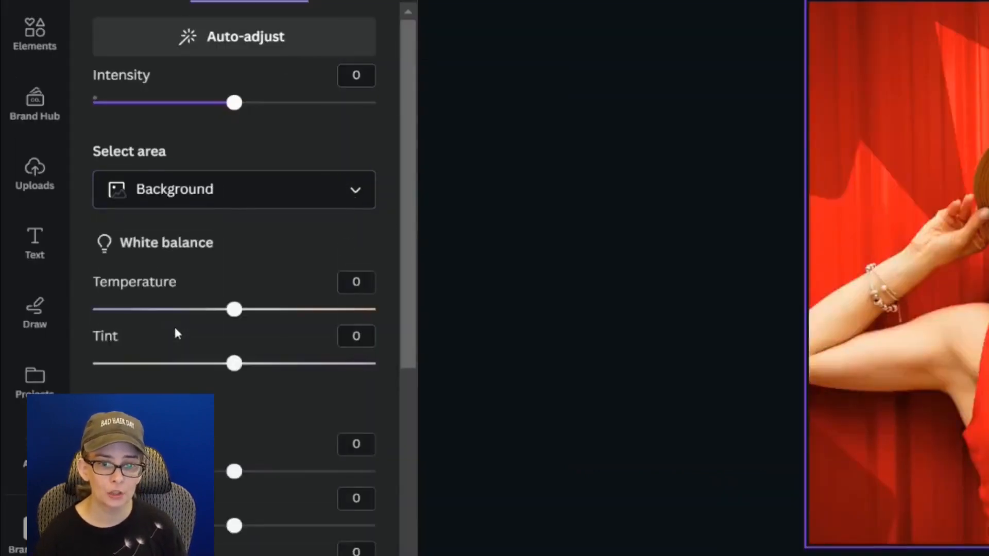
{"action": "scroll", "coordinate": [226, 242], "scroll_direction": "down", "scroll_amount": 5}
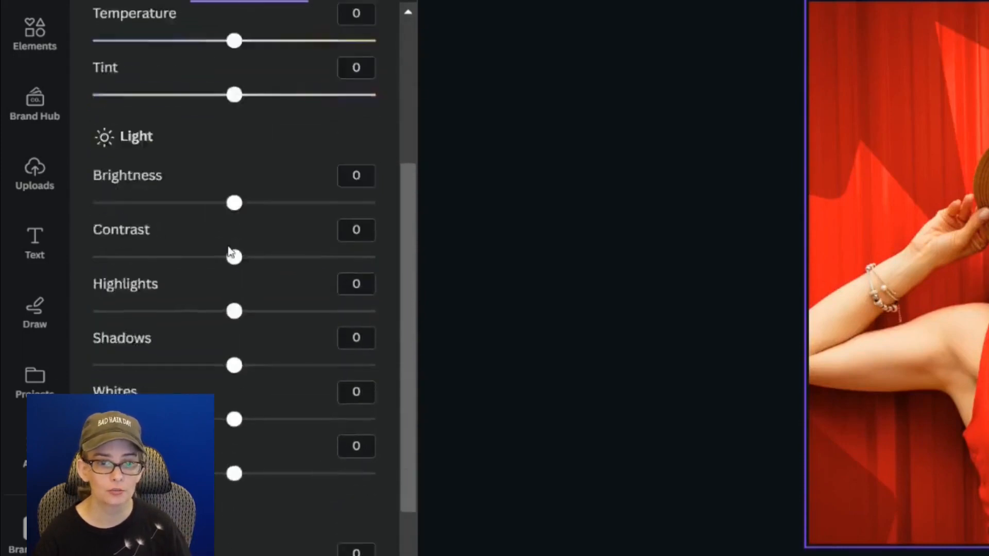
{"action": "scroll", "coordinate": [227, 278], "scroll_direction": "down", "scroll_amount": 3}
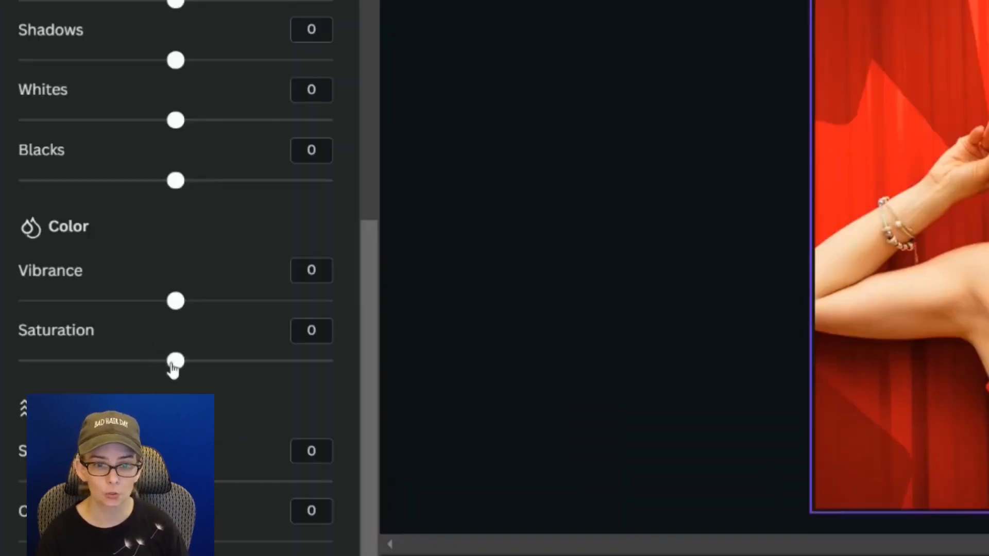
{"action": "left_click_drag", "start_coordinate": [175, 362], "coordinate": [11, 368]}
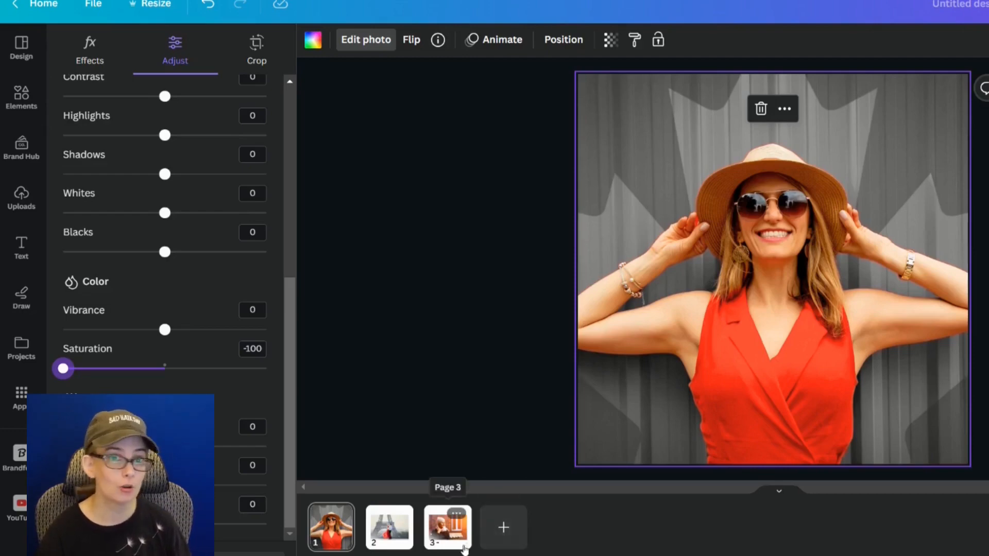
Set the photo of the couple at the Eiffel Tower as page 2's background and apply Smart Crop to it
{"action": "left_click", "coordinate": [405, 549]}
{"action": "right_click", "coordinate": [631, 211]}
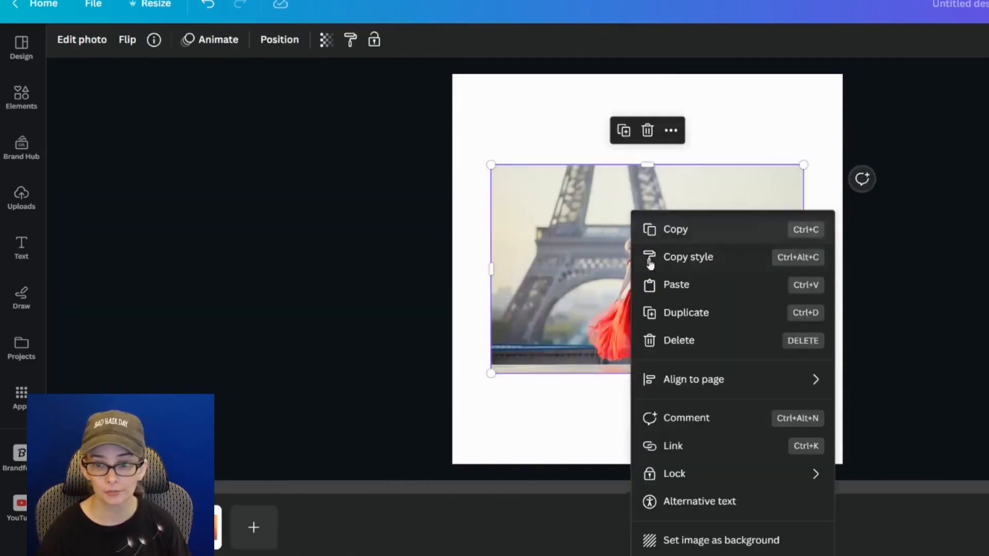
{"action": "left_click", "coordinate": [718, 540]}
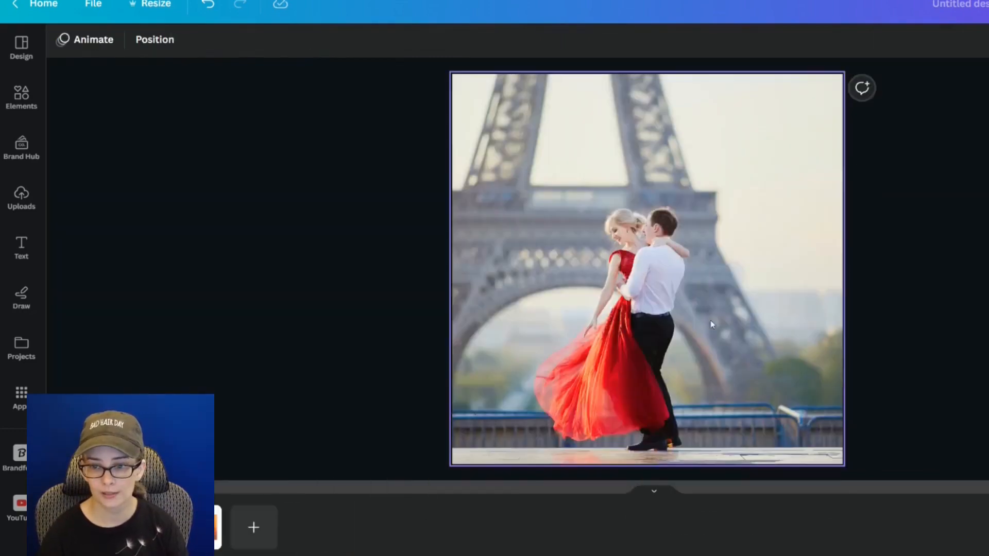
{"action": "double_click", "coordinate": [623, 280]}
{"action": "left_click", "coordinate": [190, 99]}
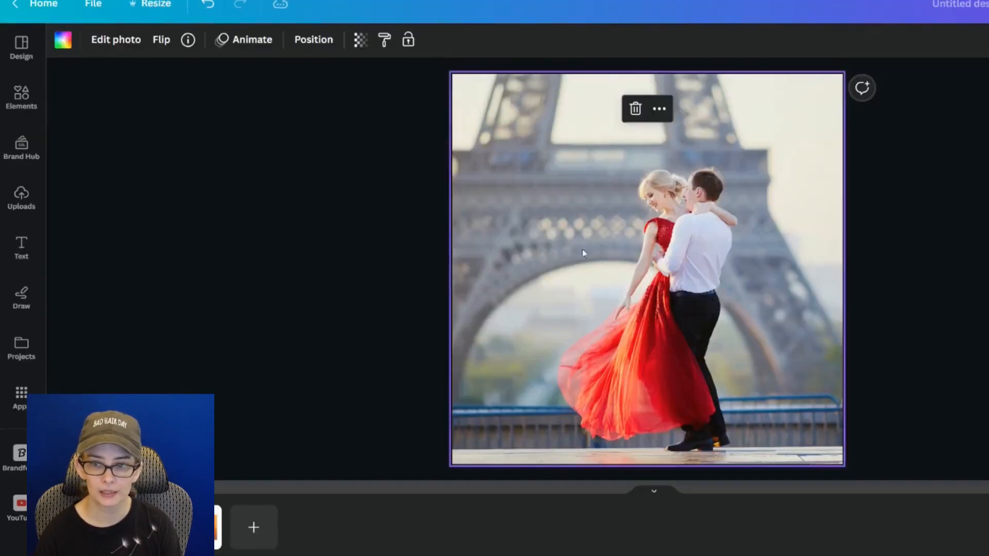
Restrict the adjustments on page 2's photo to the Background area and set its saturation to -100
{"action": "left_click", "coordinate": [109, 42]}
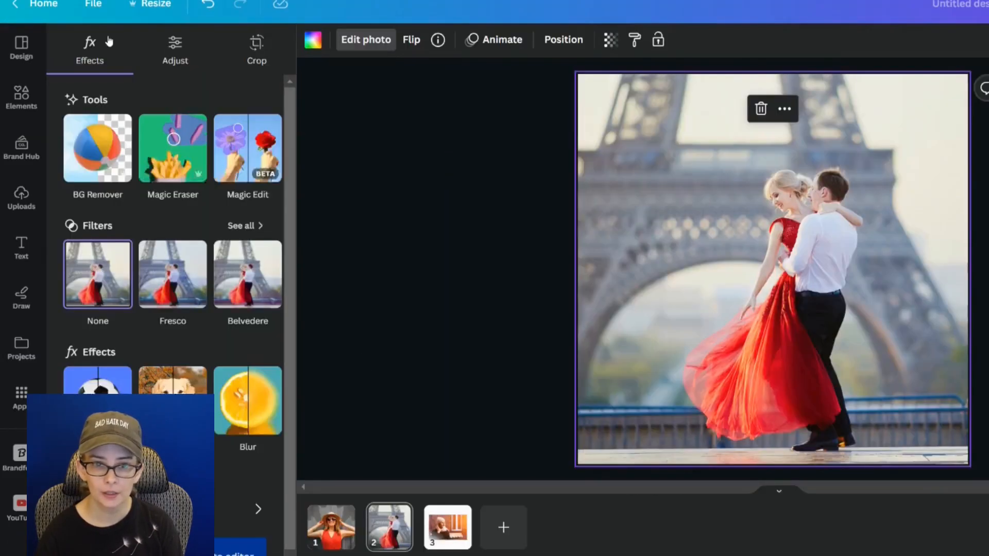
{"action": "left_click", "coordinate": [173, 53]}
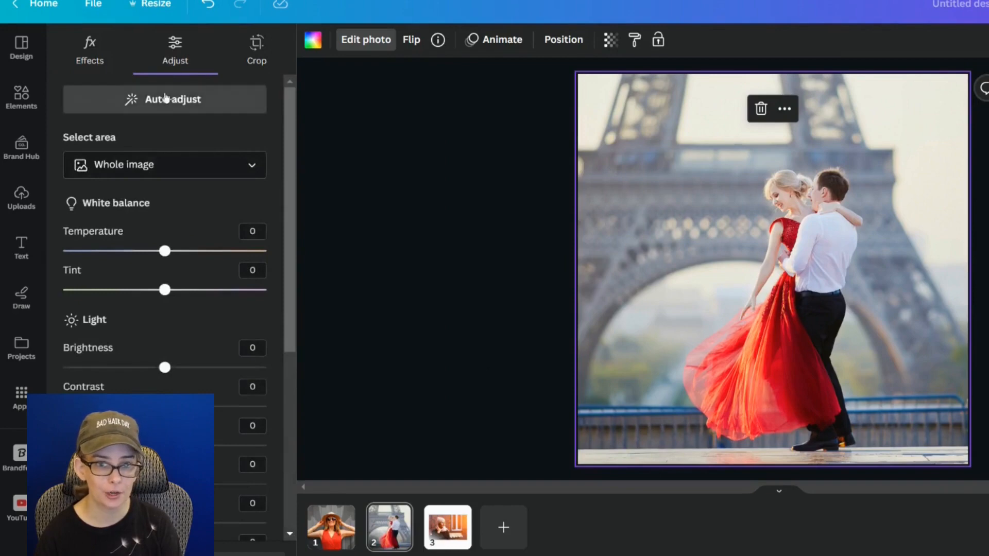
{"action": "left_click", "coordinate": [173, 175]}
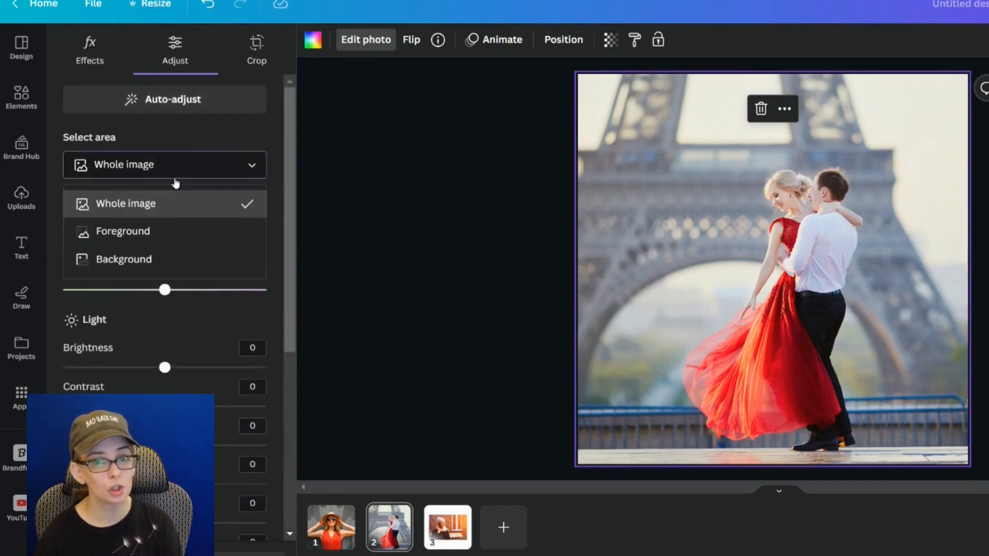
{"action": "left_click", "coordinate": [159, 261]}
{"action": "scroll", "coordinate": [132, 313], "scroll_direction": "down", "scroll_amount": 5}
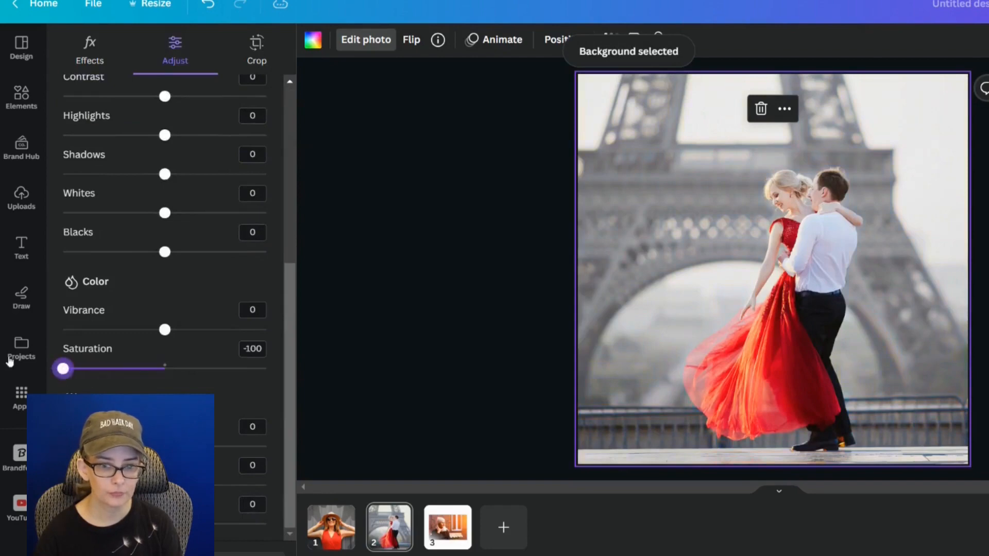
Set the photo of the woman in the knit hat as page 3's background and apply Smart Crop to it
{"action": "left_click", "coordinate": [467, 284]}
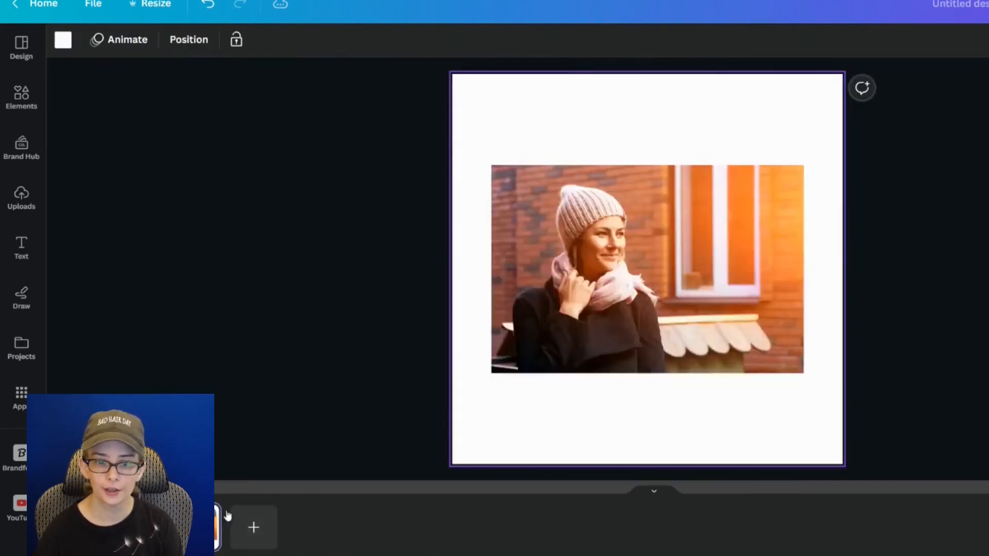
{"action": "left_click", "coordinate": [577, 214]}
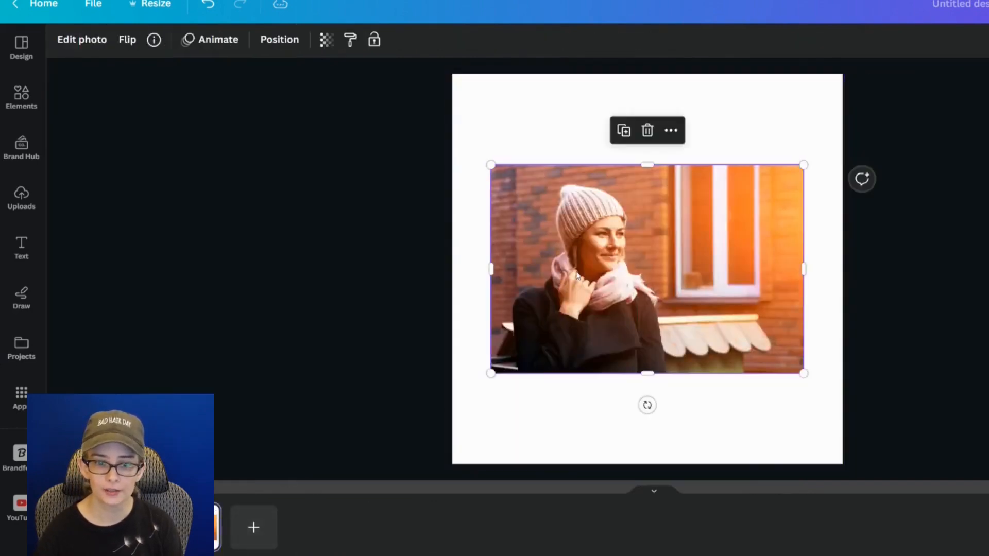
{"action": "right_click", "coordinate": [578, 215]}
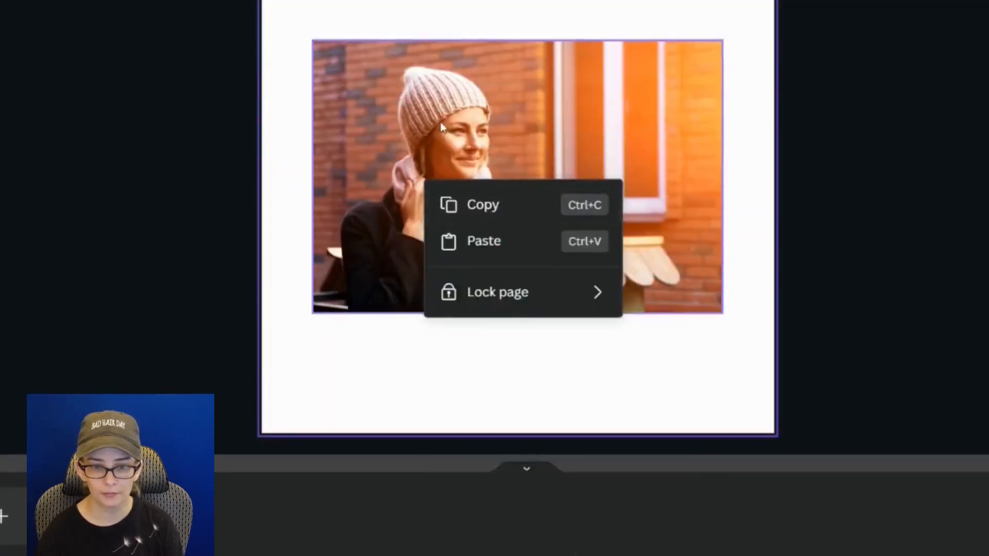
{"action": "right_click", "coordinate": [435, 215]}
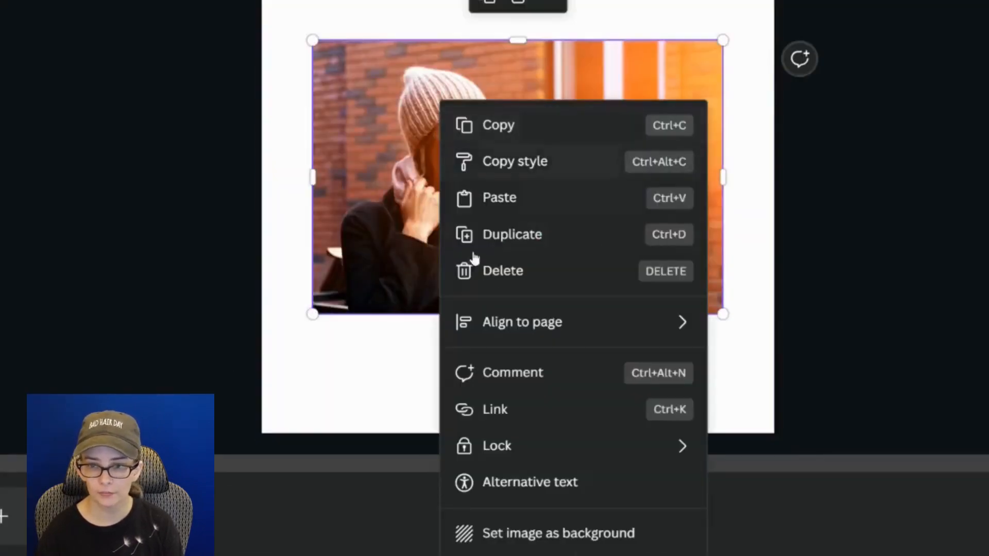
{"action": "left_click", "coordinate": [510, 525]}
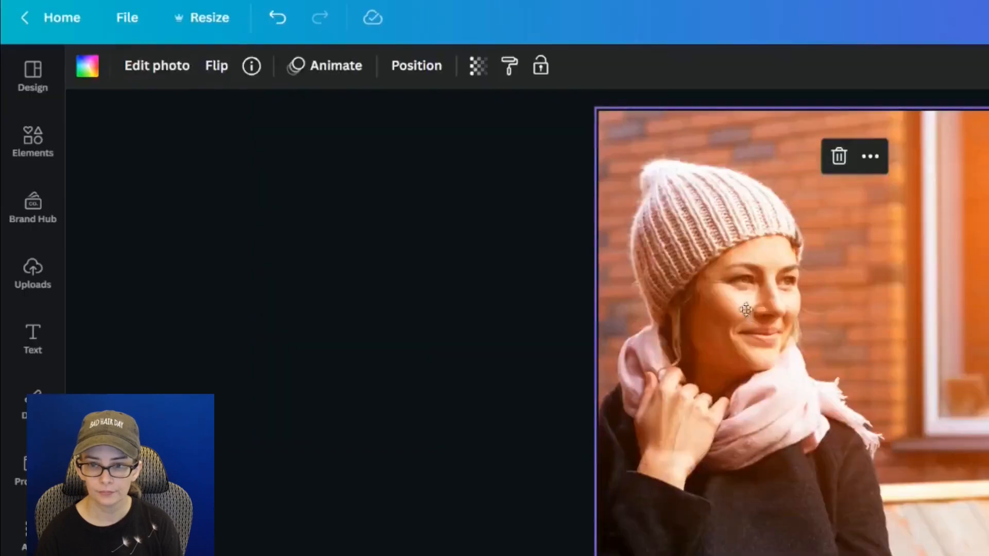
{"action": "left_click", "coordinate": [156, 64]}
{"action": "left_click", "coordinate": [316, 153]}
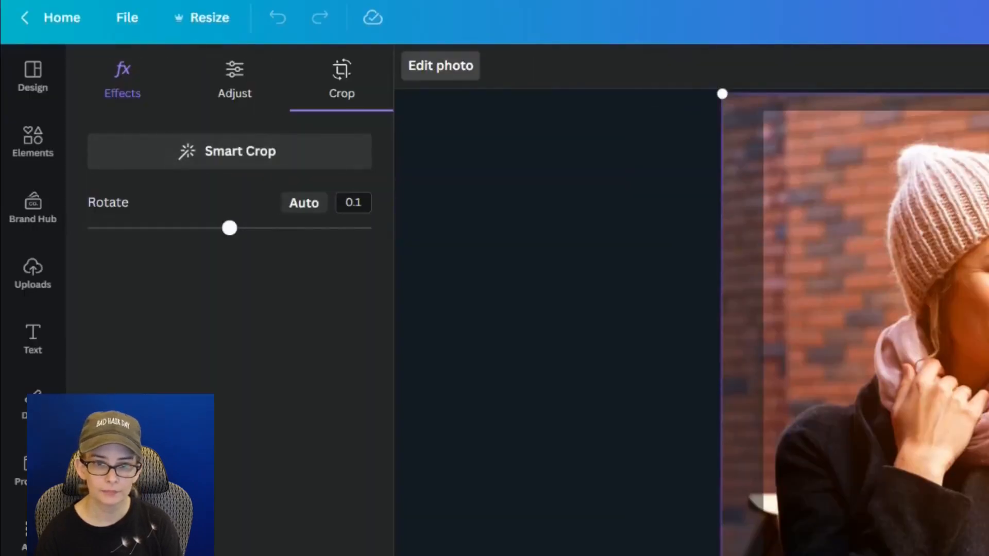
{"action": "key", "text": "Return"}
Restrict the adjustments on page 3's photo to the Background area and set its saturation to -100
{"action": "left_click", "coordinate": [150, 72]}
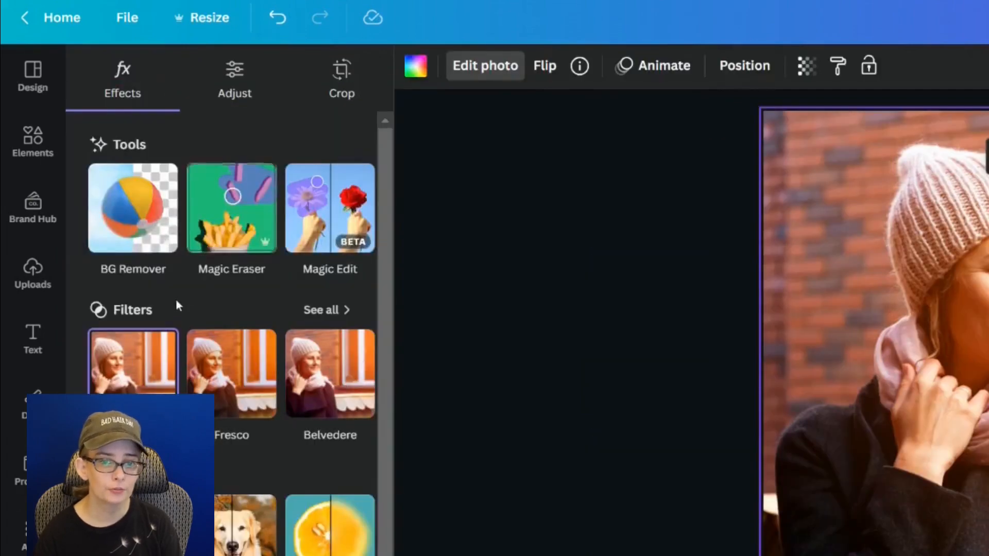
{"action": "left_click", "coordinate": [238, 88]}
{"action": "left_click", "coordinate": [216, 246]}
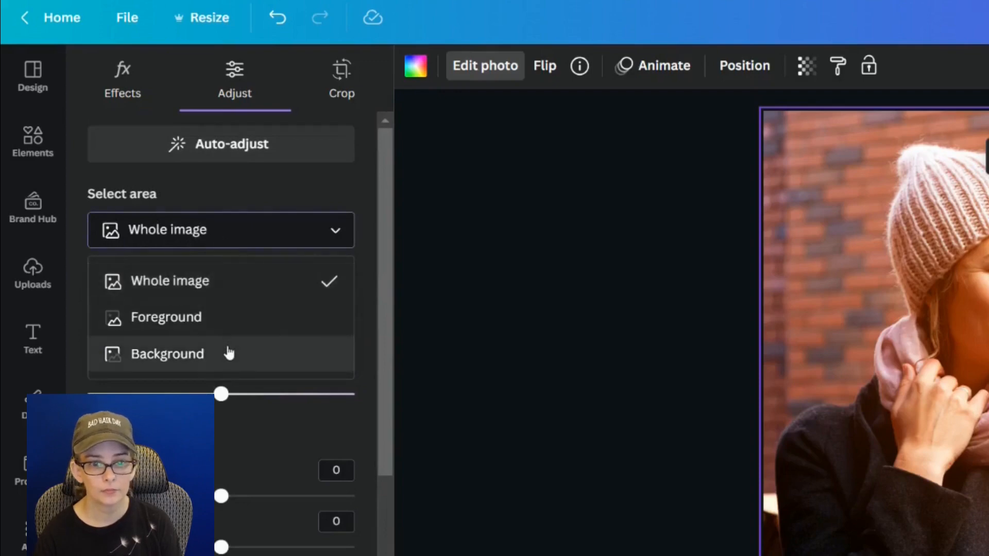
{"action": "left_click", "coordinate": [230, 354]}
{"action": "scroll", "coordinate": [228, 350], "scroll_direction": "down", "scroll_amount": 5}
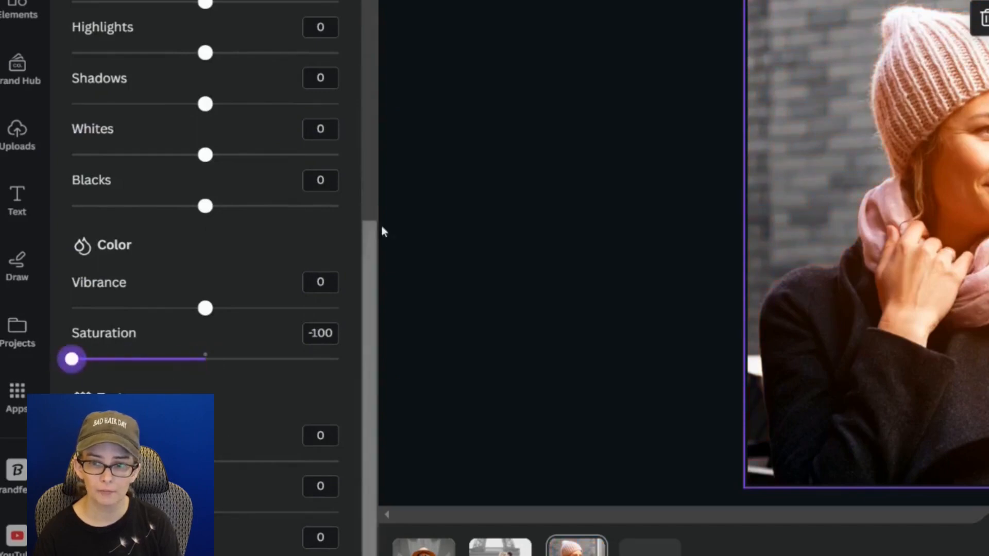
{"action": "left_click", "coordinate": [464, 203]}
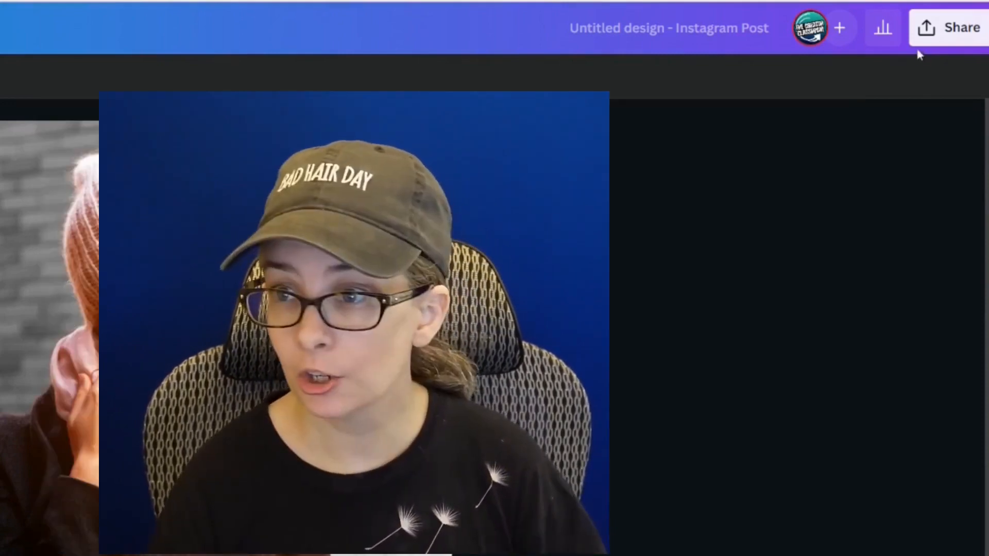
Open the download options for the design
{"action": "left_click", "coordinate": [919, 37]}
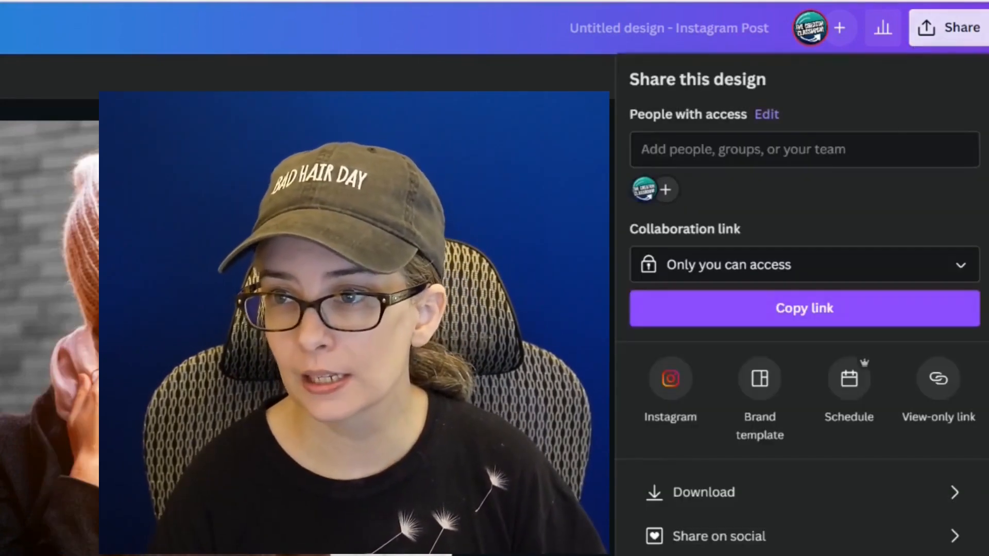
{"action": "left_click", "coordinate": [705, 493]}
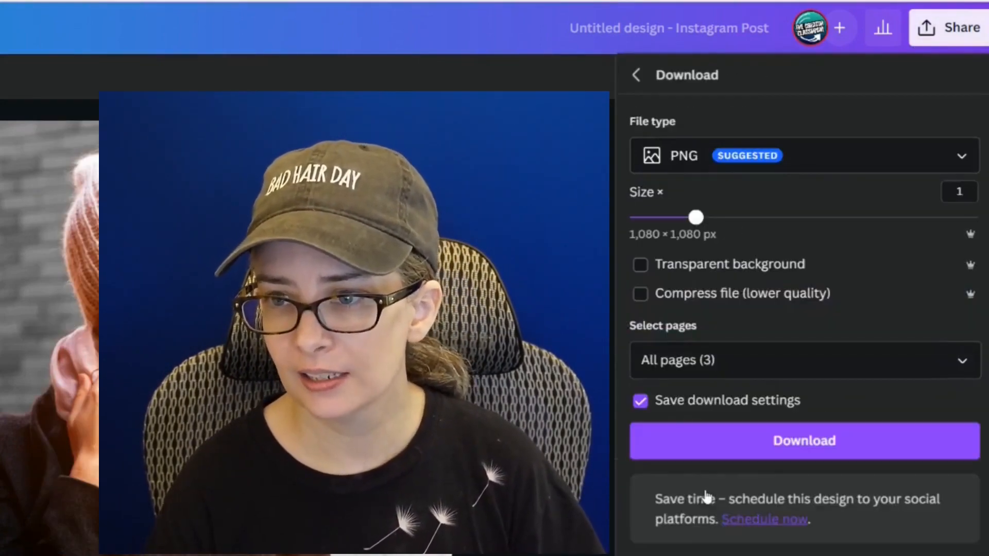